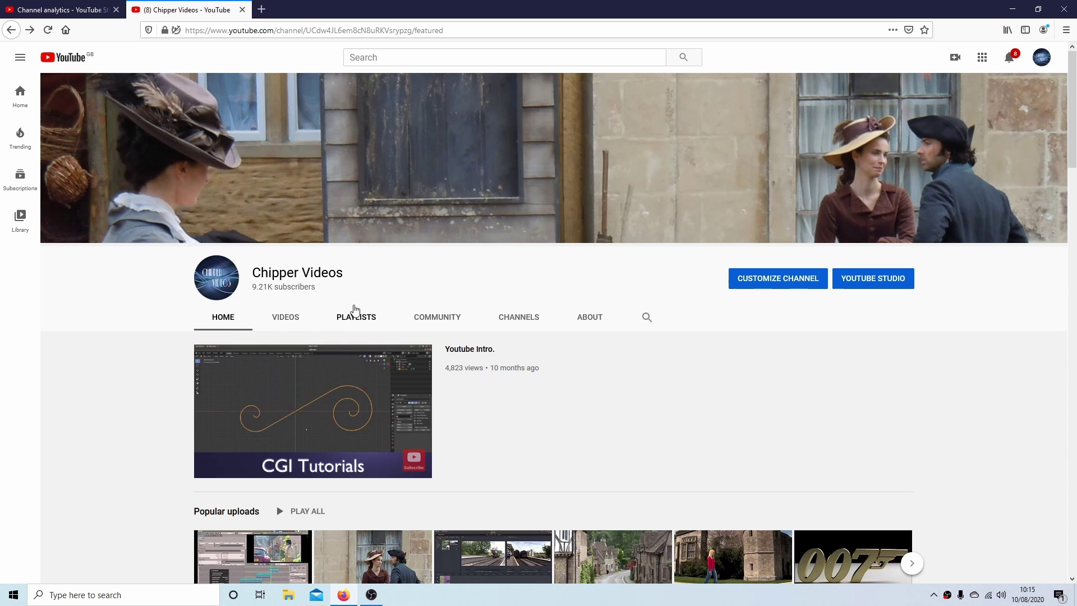
Step: Go to the channel's PLAYLISTS tab and scroll down through the created playlists
left_click(356, 317)
scroll(1073, 223, "down", 3)
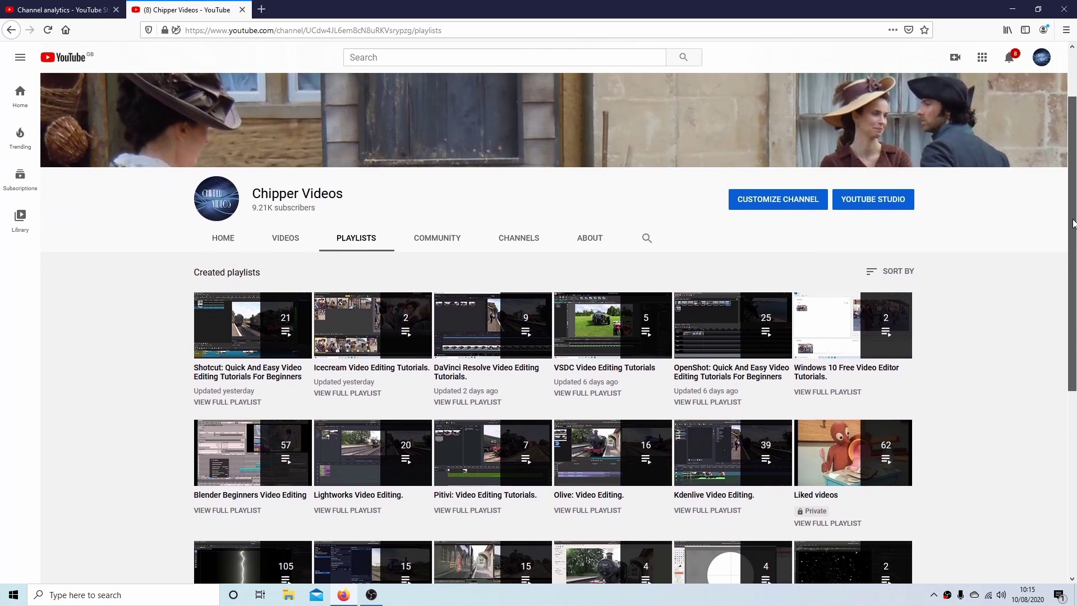
left_click_drag(1073, 223, 1075, 410)
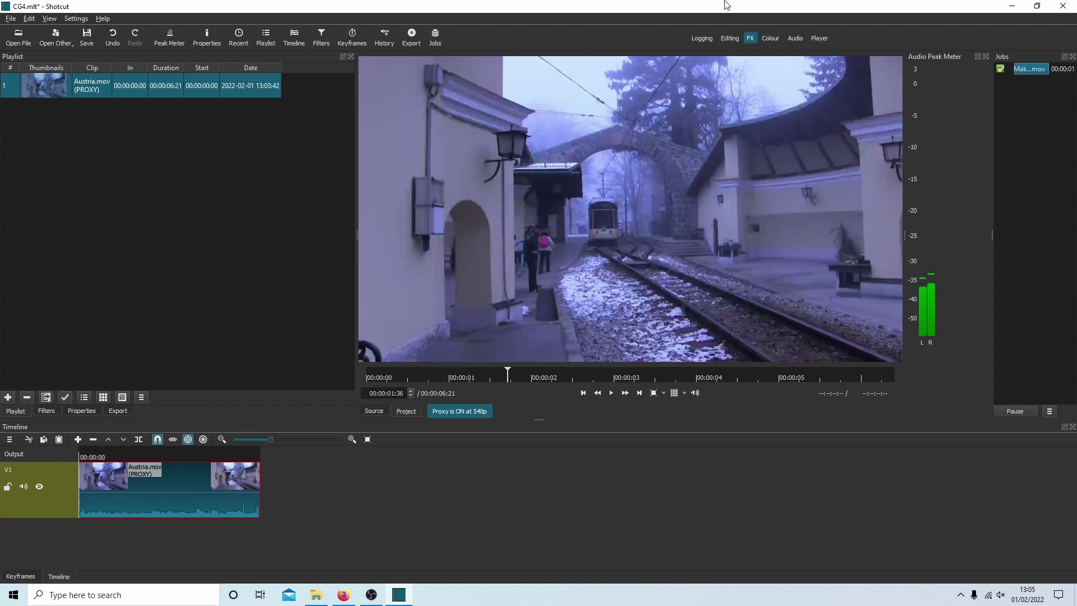
Step: Switch Shotcut to the Colour layout, with the filter list and video histogram
left_click(769, 38)
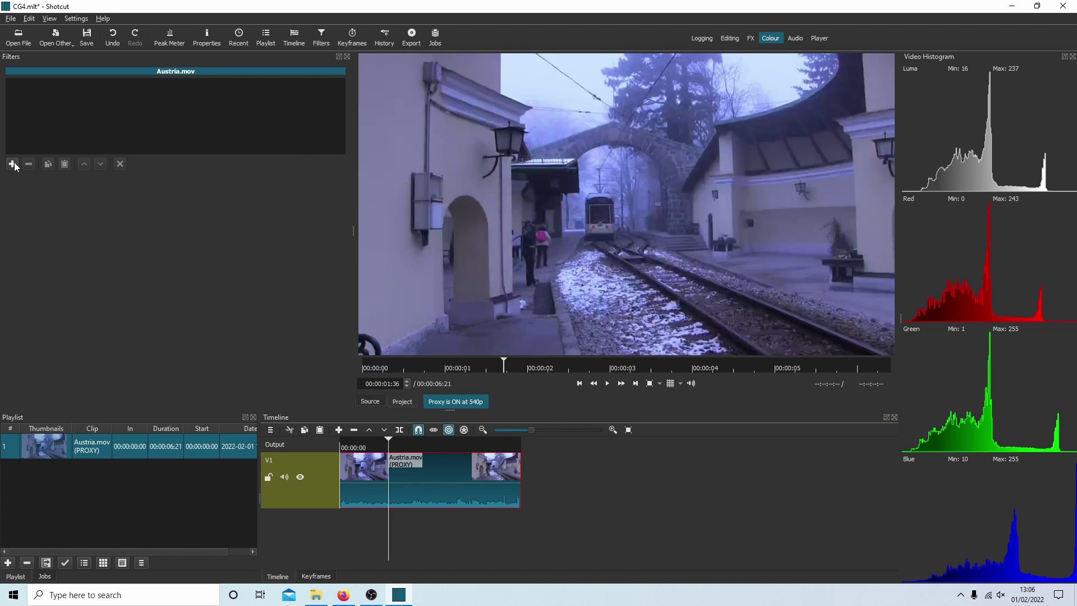
Step: Add the Brightness and Colour Grading filters to Austria.mov
left_click(13, 164)
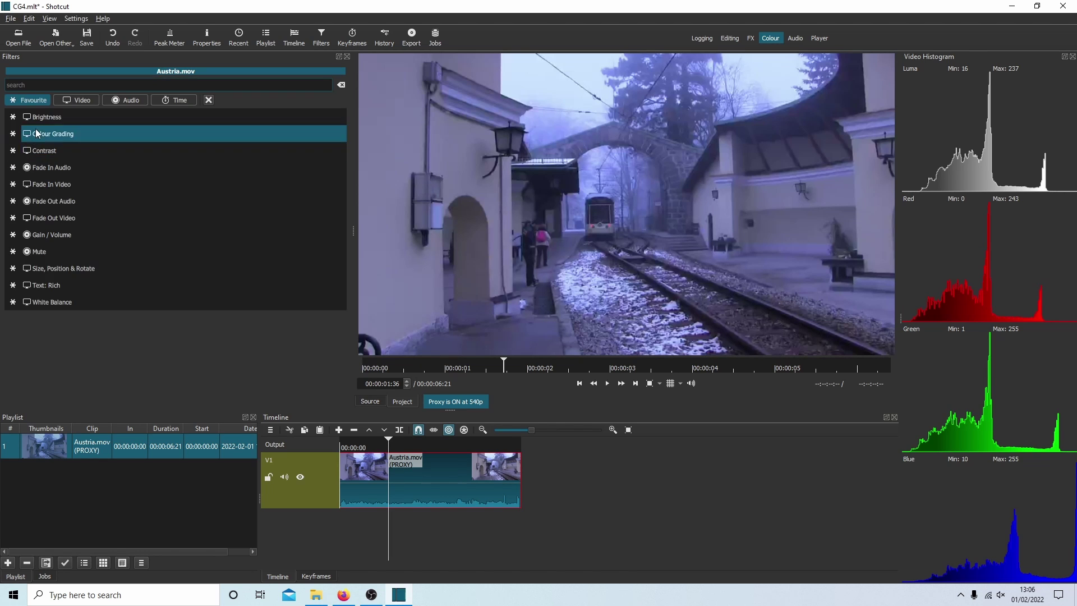
left_click(45, 117)
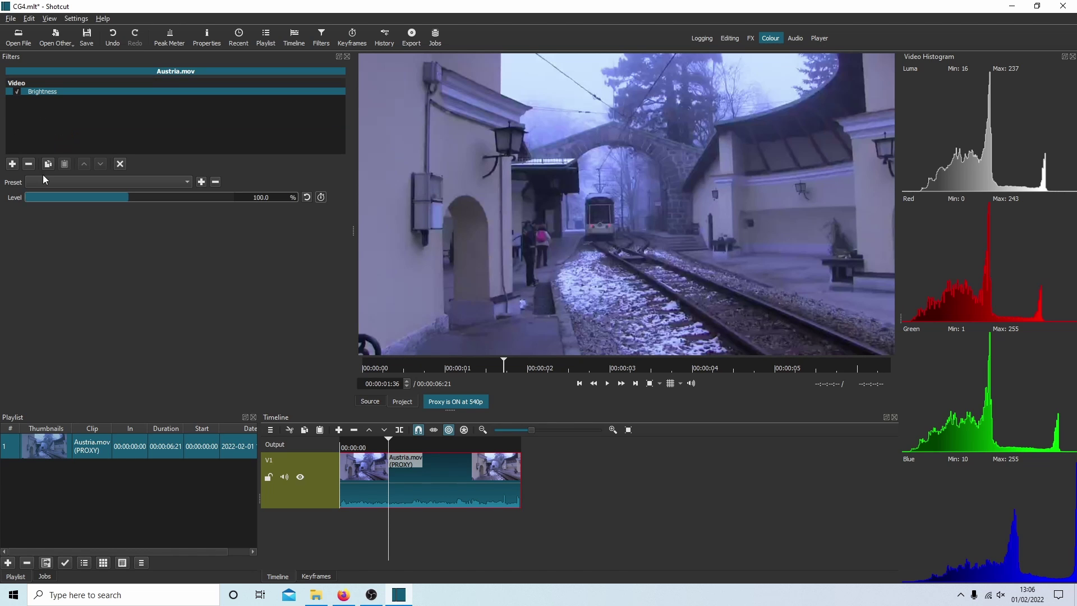
left_click(13, 169)
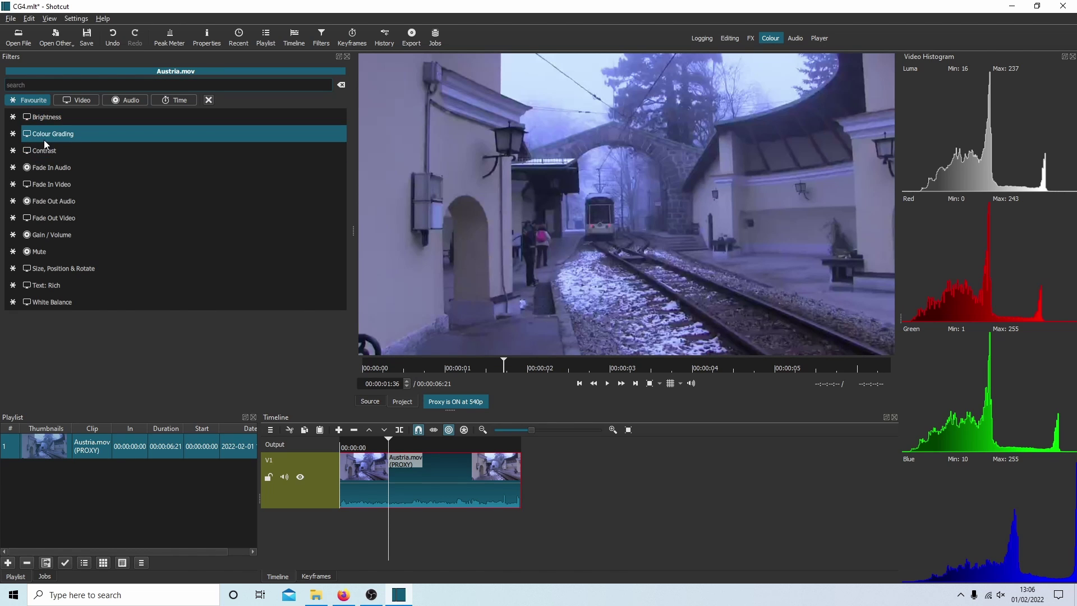
left_click(44, 139)
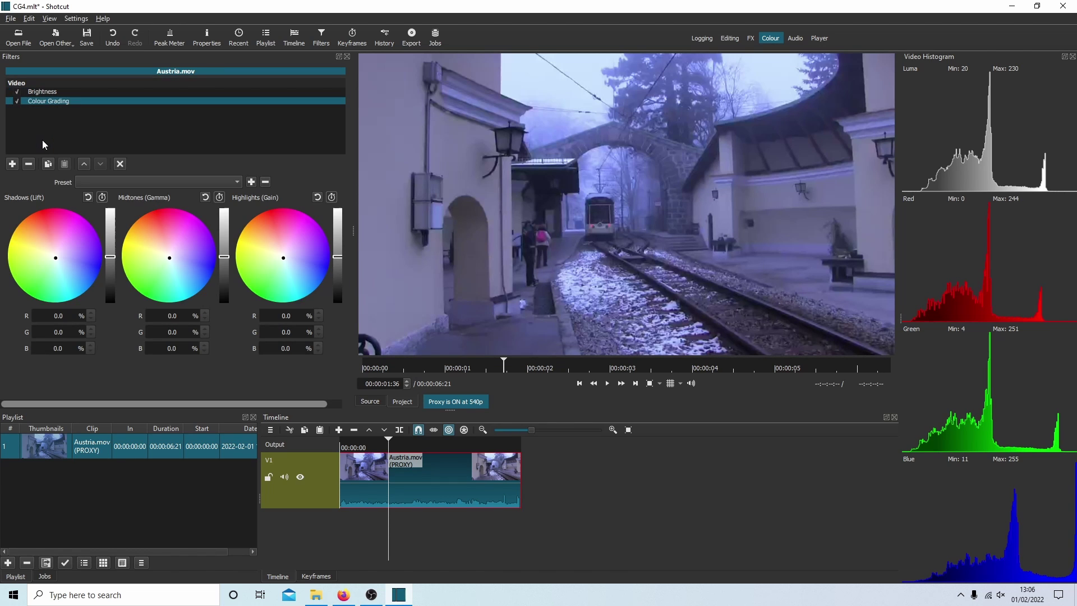
Step: Add the Contrast and White Balance filters to the clip from the Favourite list
left_click(12, 168)
left_click(45, 152)
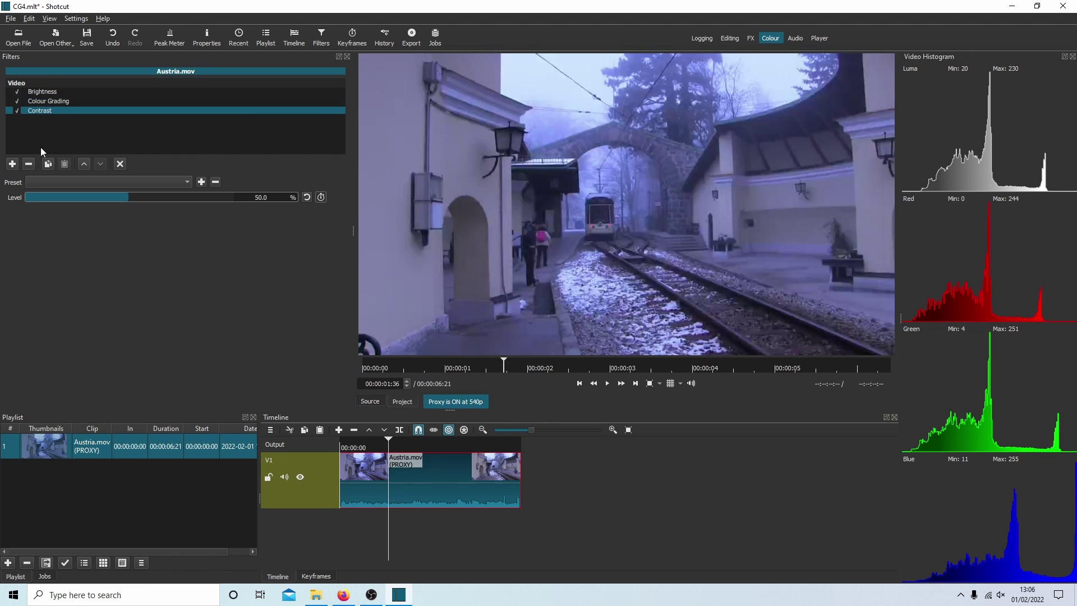
left_click(12, 163)
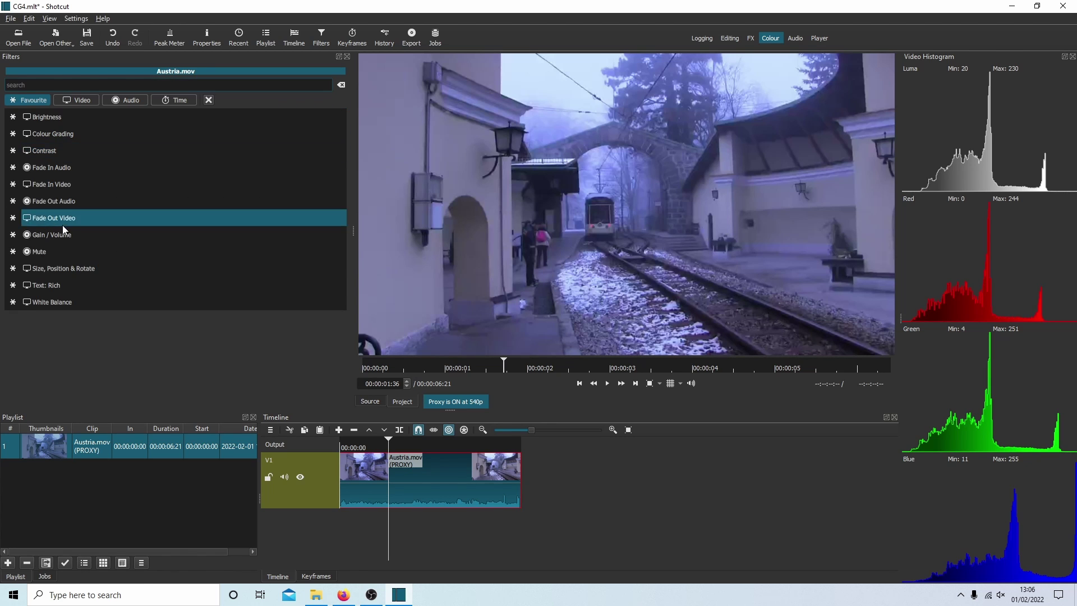
left_click(39, 297)
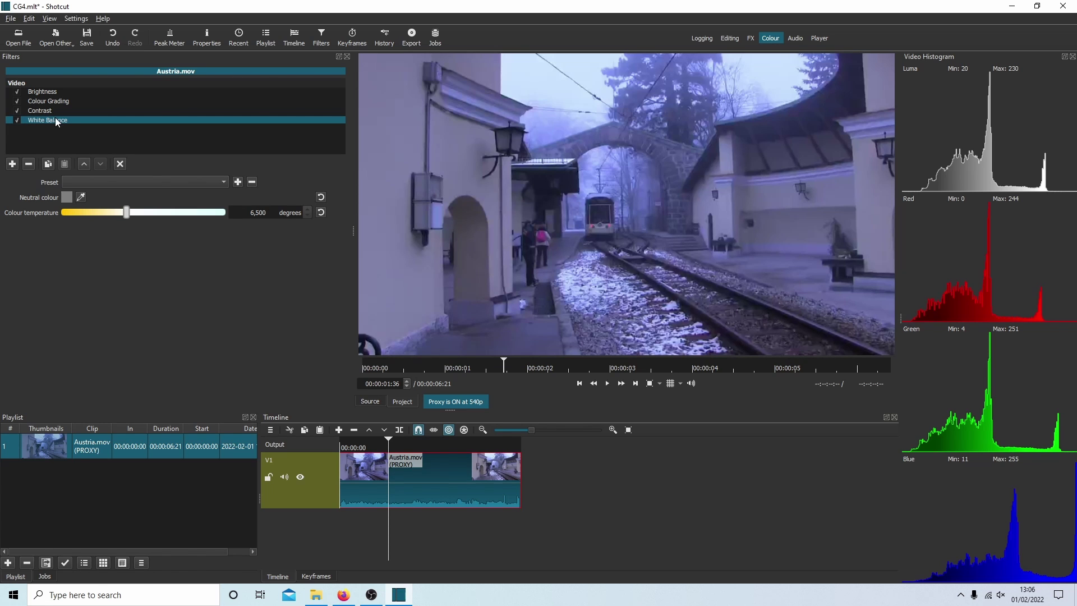
Step: Move White Balance to the top of the filter stack and Contrast above Colour Grading
left_click_drag(57, 121, 63, 86)
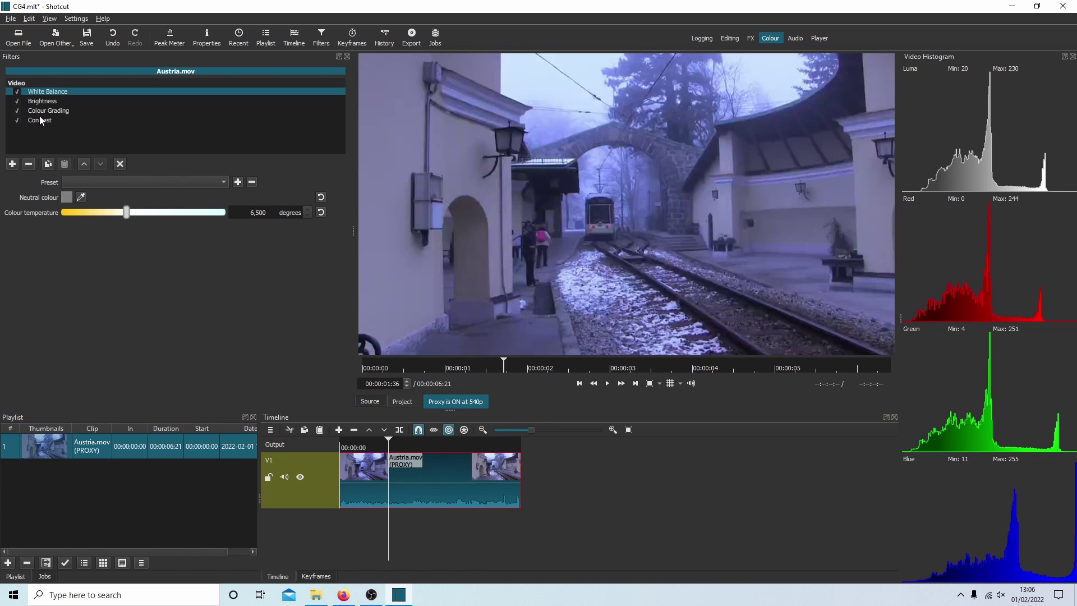
left_click_drag(36, 123, 49, 107)
Step: Show the White Balance settings and sample the wall as the neutral colour
left_click(43, 93)
left_click(82, 199)
left_click(438, 217)
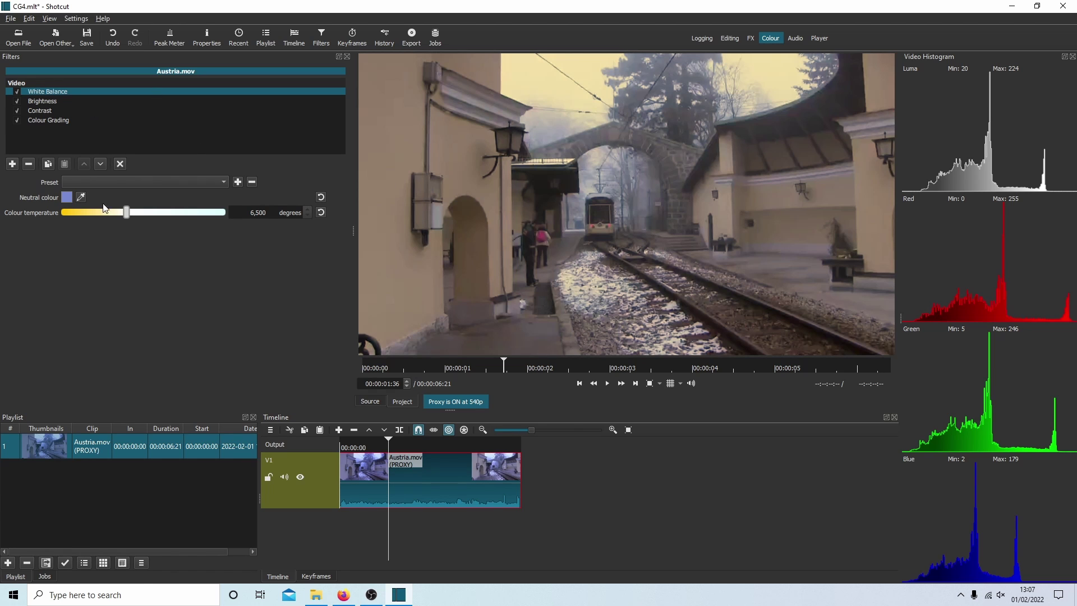
left_click(81, 197)
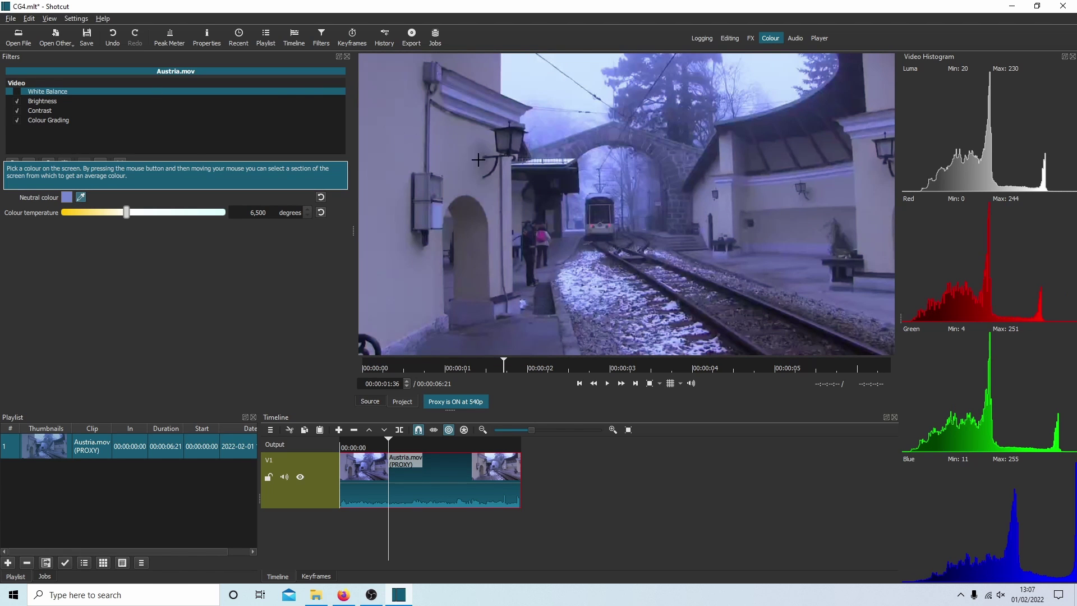
left_click(773, 196)
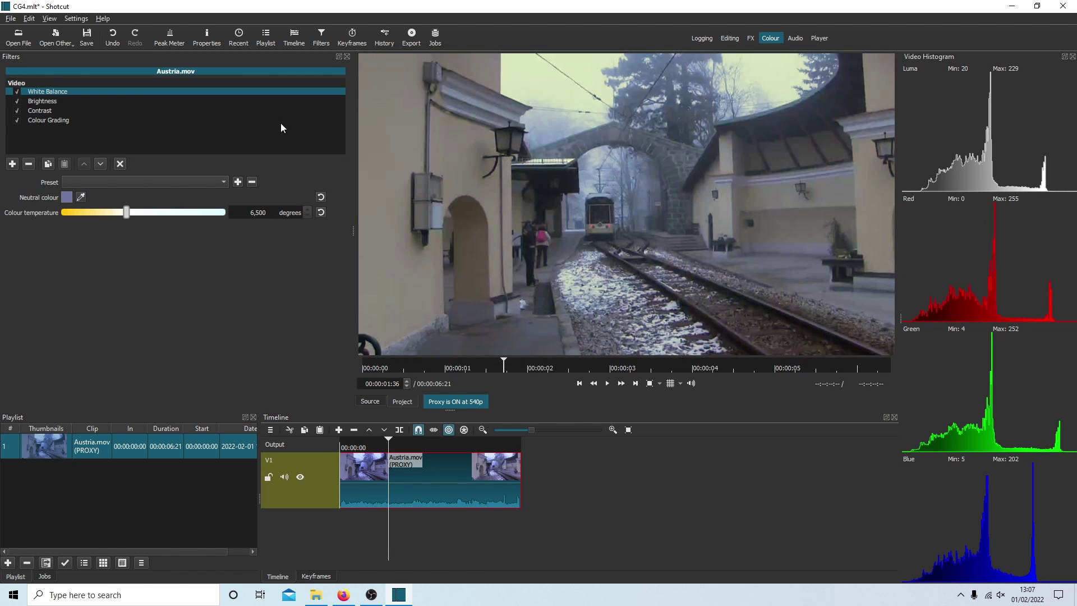
Step: Re-sample the neutral colour from the platform ground and archway wall, then move to about 3 seconds
left_click(80, 196)
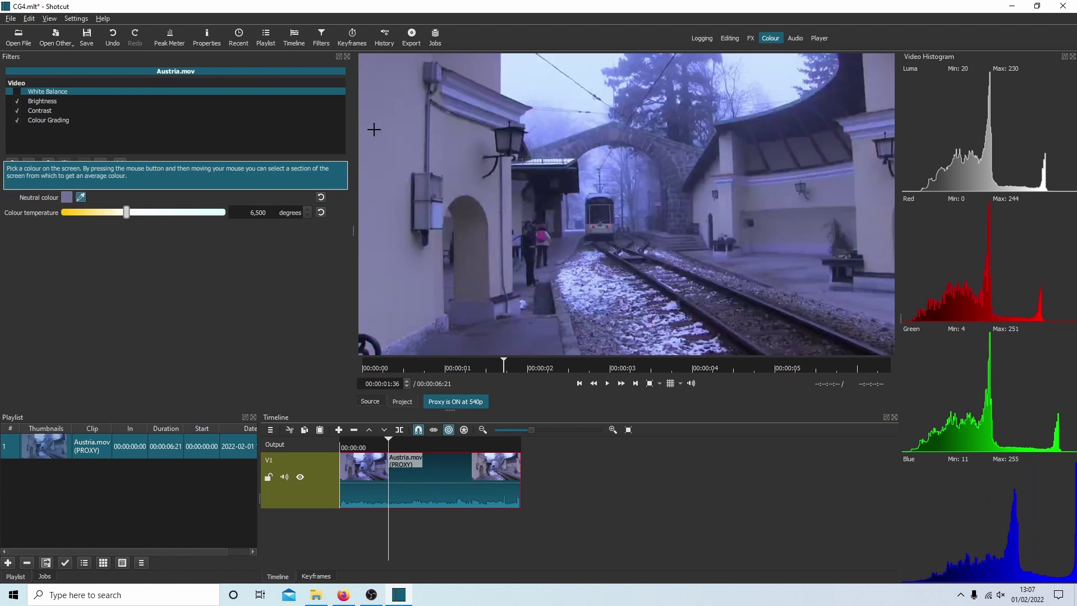
left_click(533, 330)
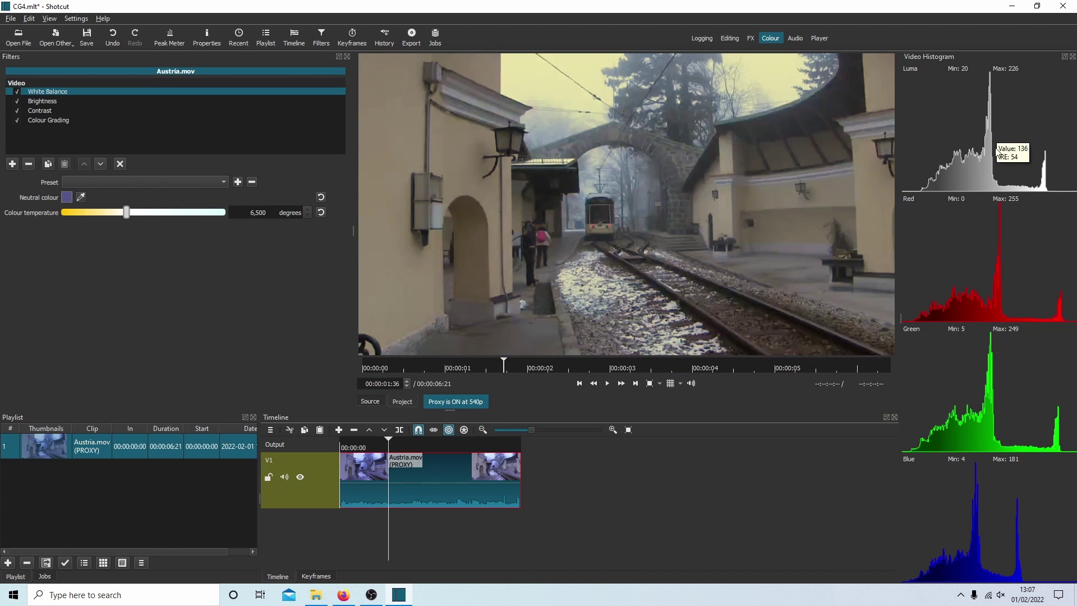
mouse_move(988, 254)
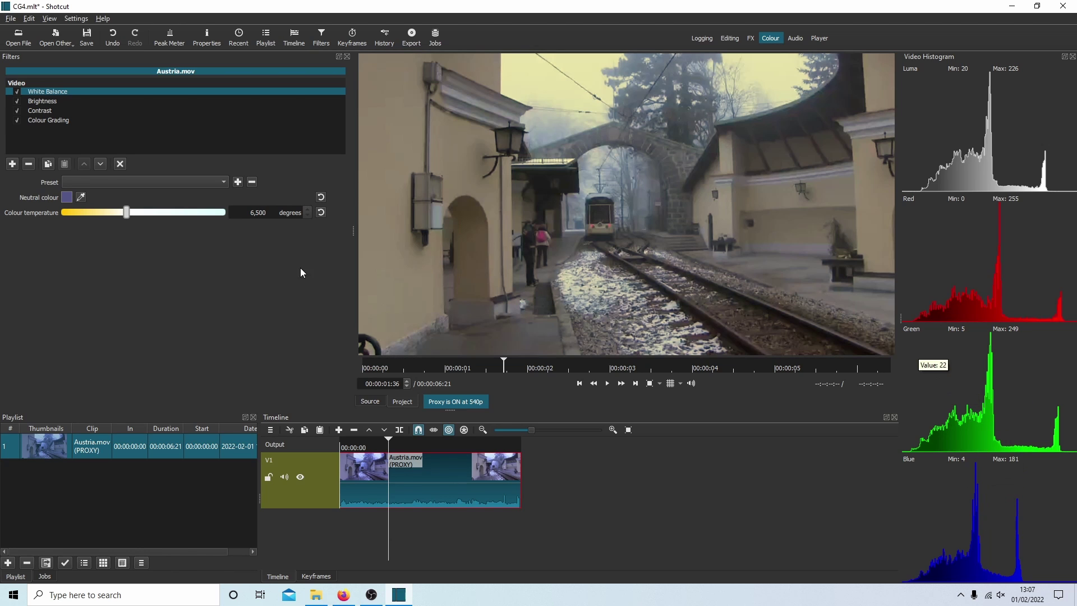
left_click(82, 196)
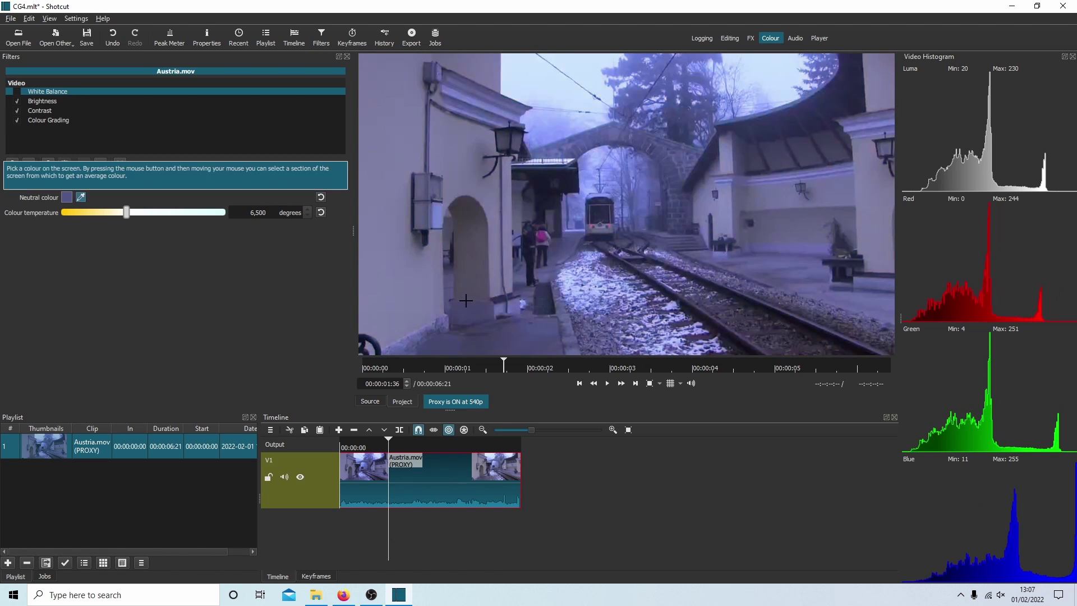
left_click(565, 320)
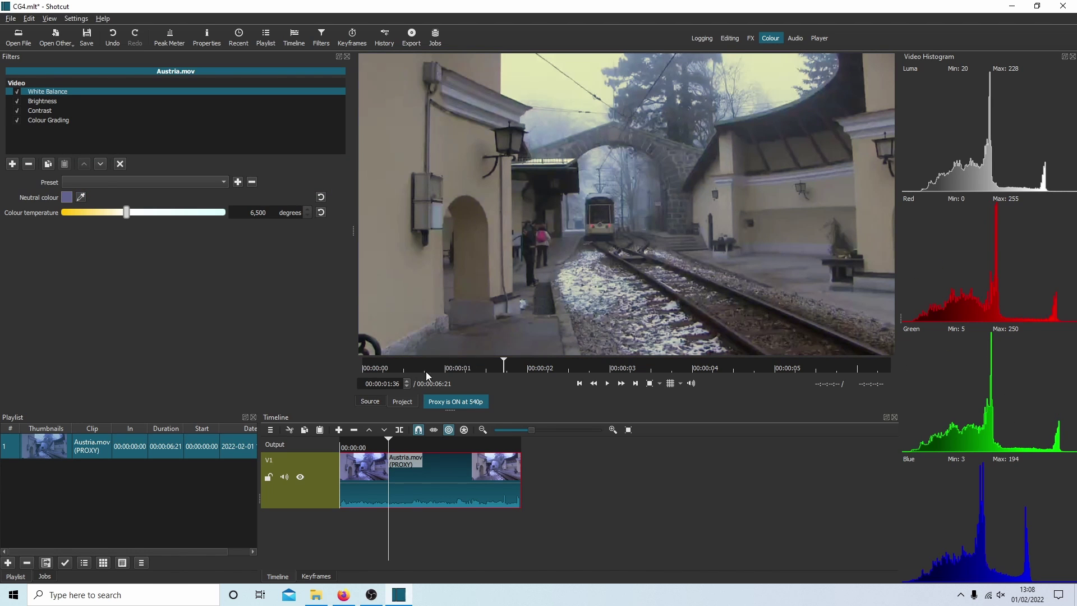
left_click(82, 197)
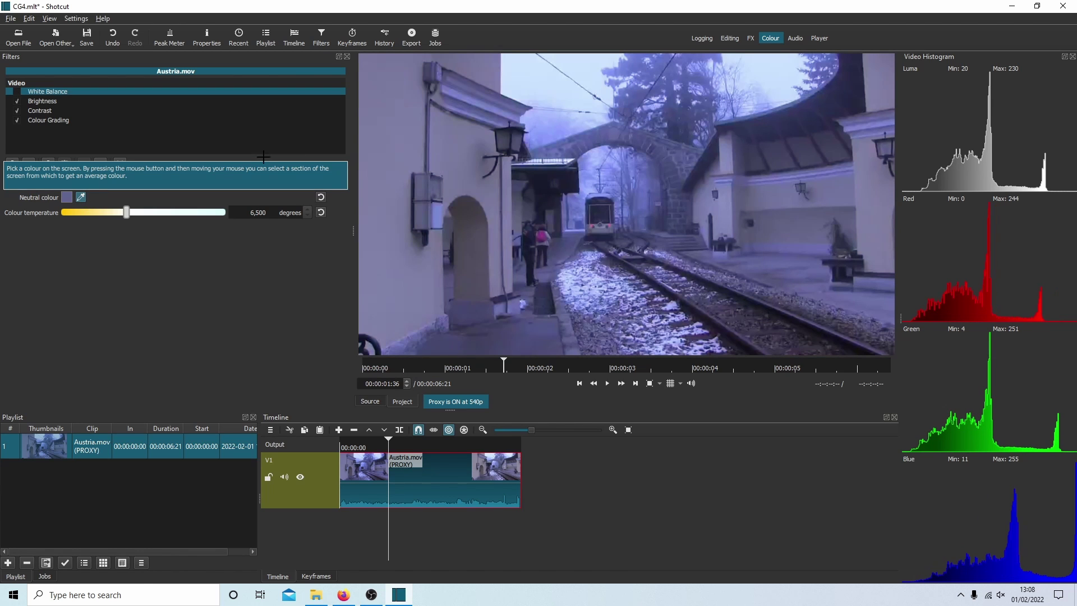
left_click(536, 334)
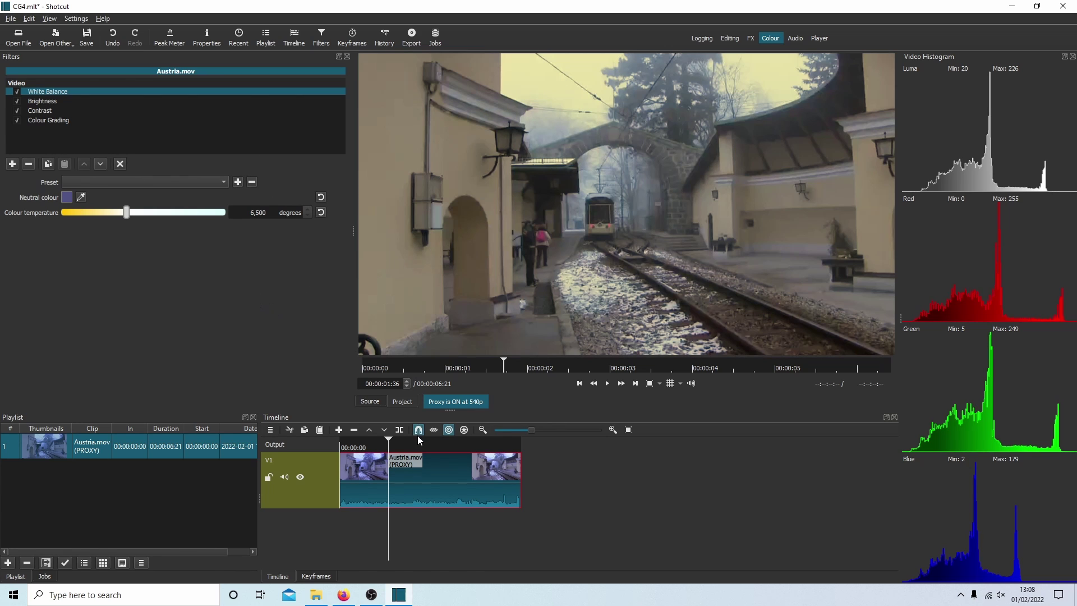
left_click_drag(388, 441, 435, 426)
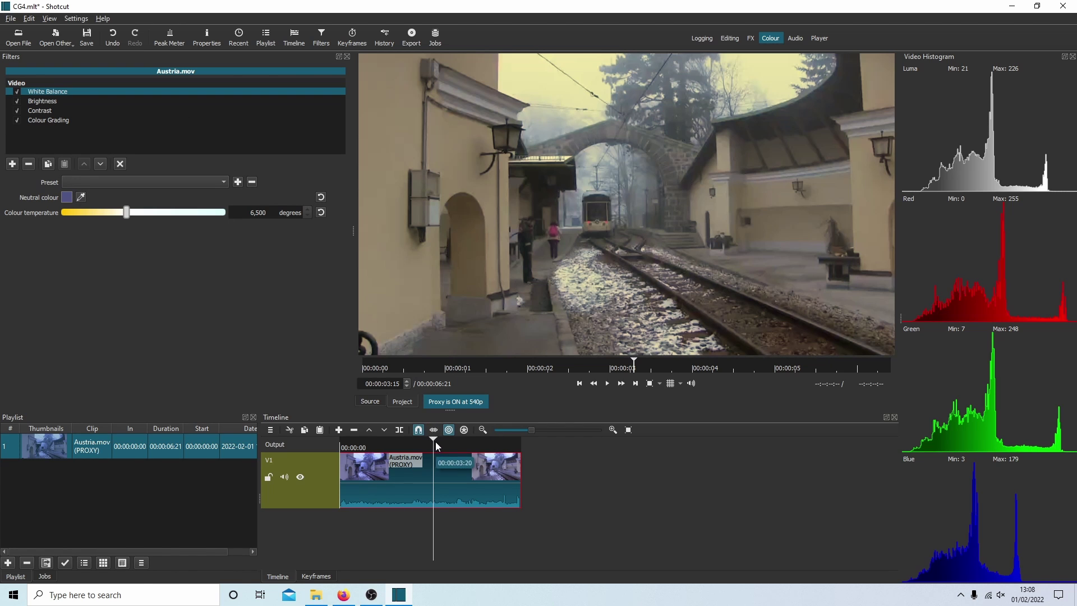
Step: On a nearby frame, sample the grey pavement as the White Balance neutral colour
left_click_drag(435, 442, 430, 440)
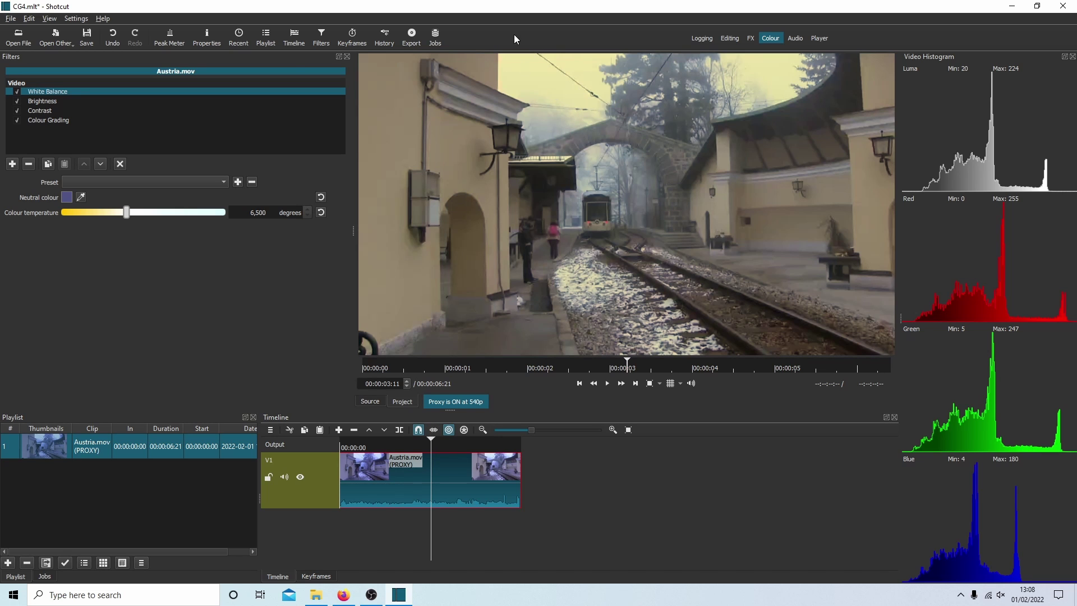
left_click(80, 197)
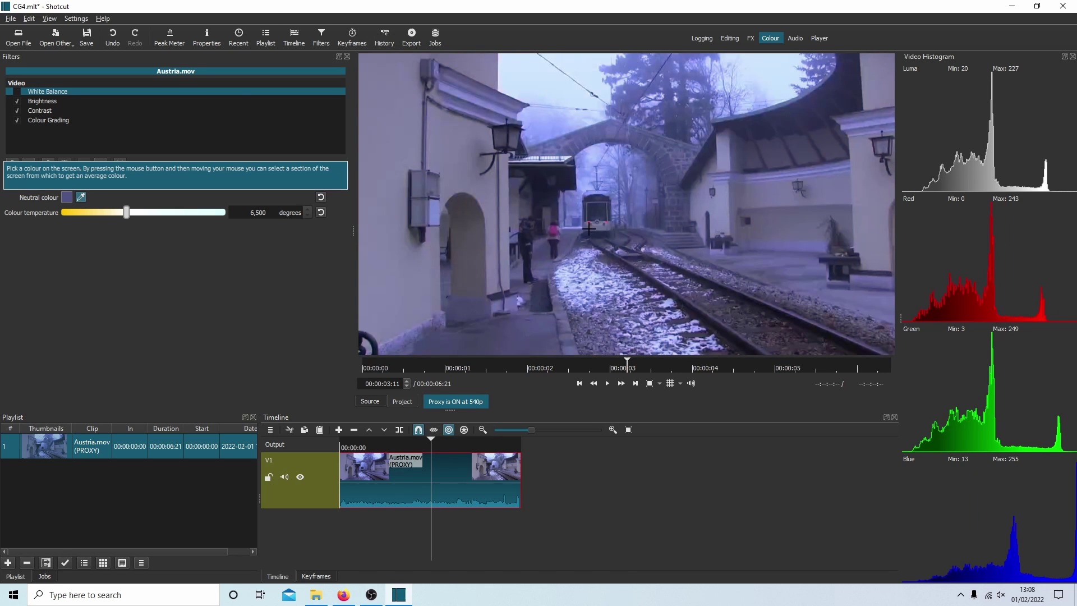
left_click(532, 331)
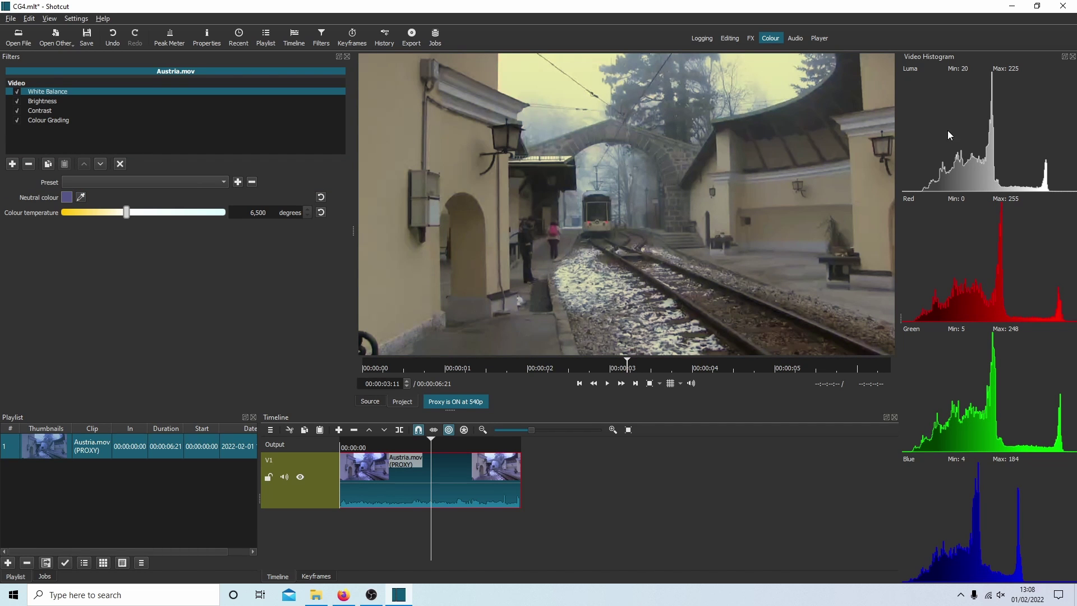
mouse_move(972, 559)
Step: Drag the Brightness filter level to 116.5% and the Contrast filter level to 53.7%
left_click(46, 103)
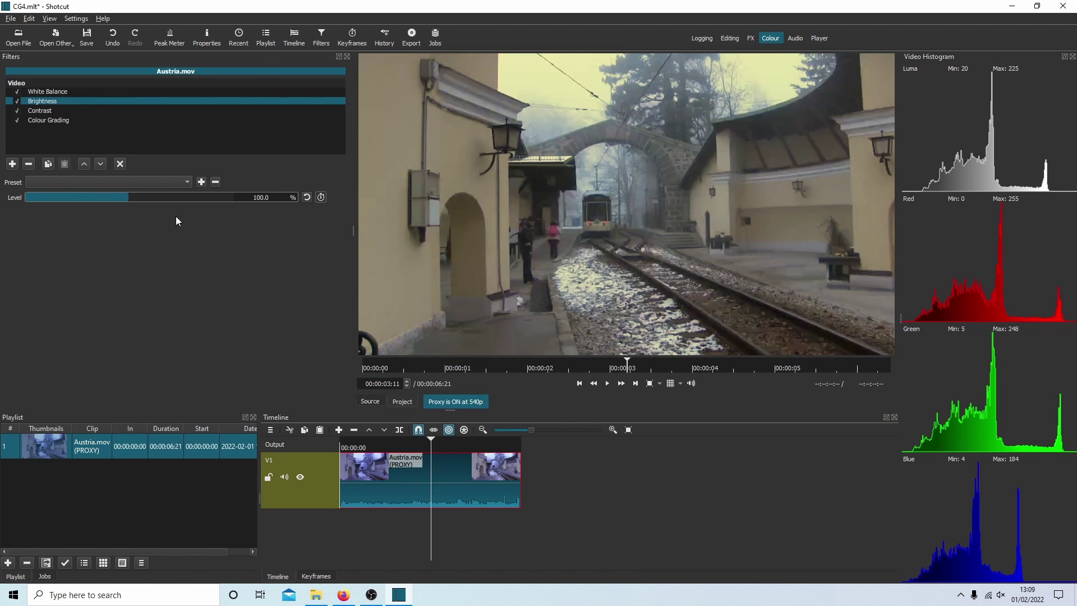
left_click_drag(131, 198, 148, 200)
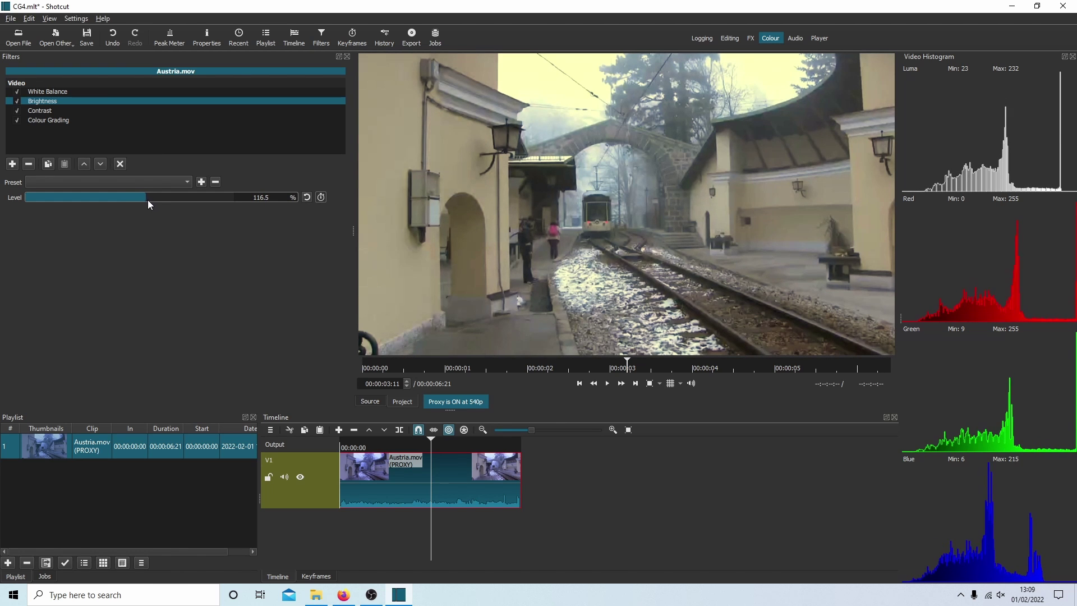
left_click(46, 110)
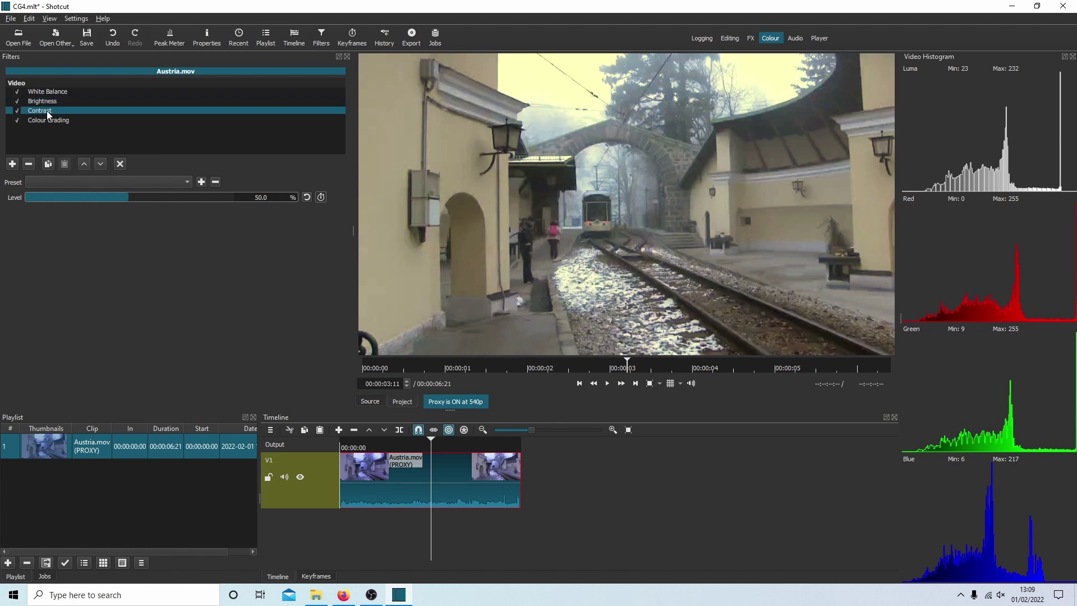
left_click_drag(128, 194, 138, 197)
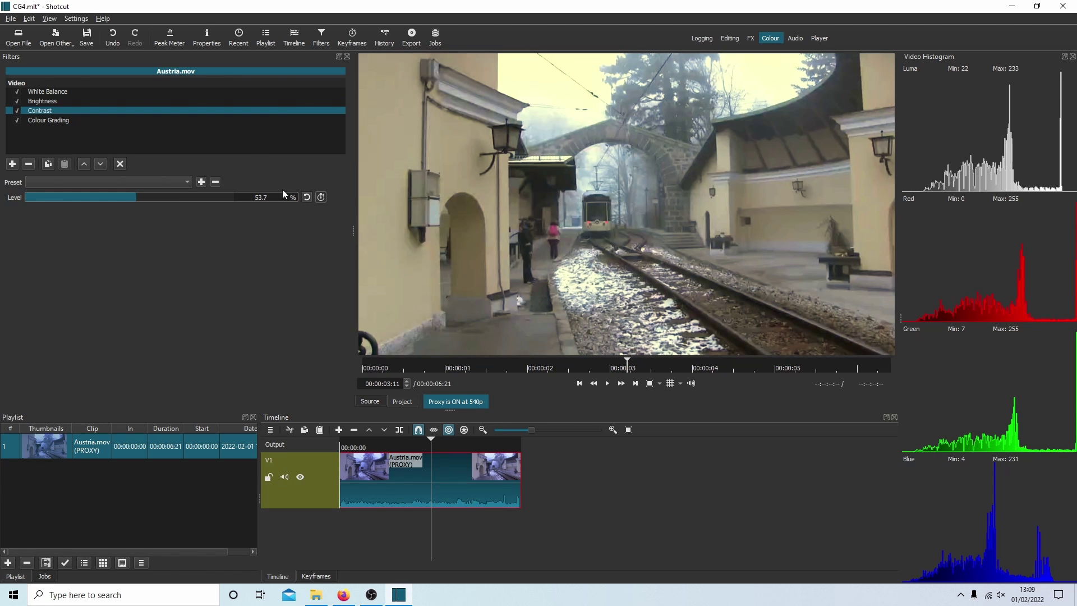
Step: In Colour Grading, shift the Shadows wheel to R 0.0%, G -7.3%, B -21.1%
left_click(54, 120)
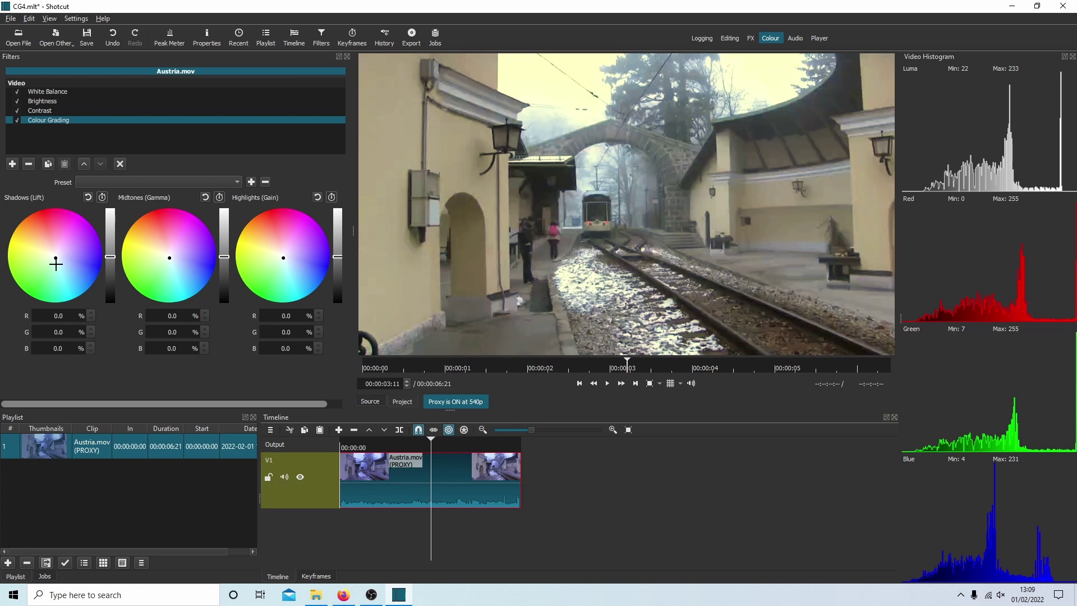
left_click_drag(56, 259, 47, 250)
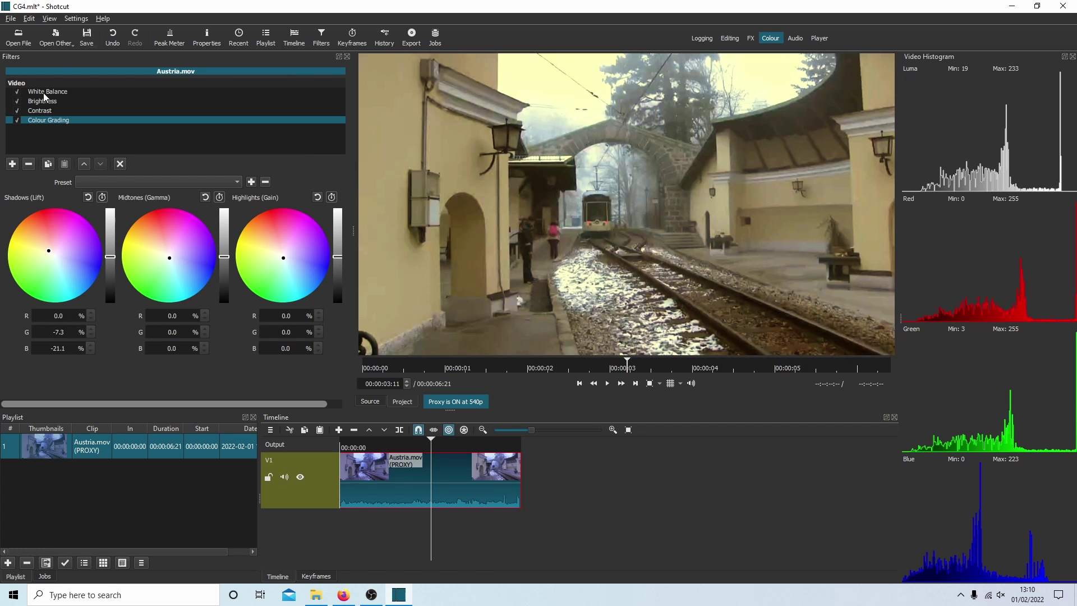
Step: Reset and regrade shadows to G -4.4%, B -21.9%, and set midtones to G -3.7%, B -7.5%
left_click(88, 197)
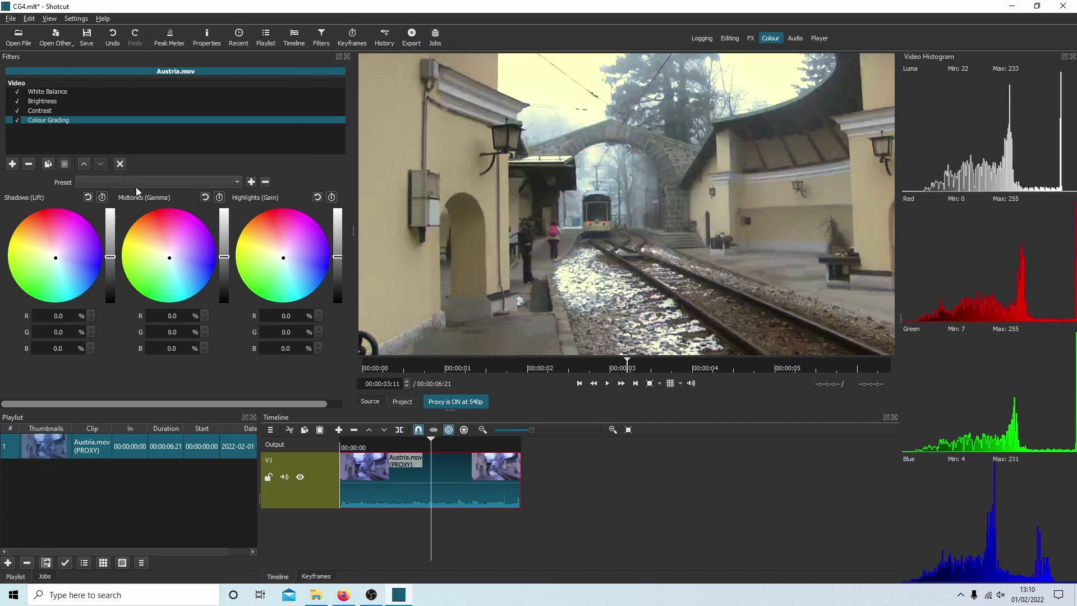
left_click(55, 257)
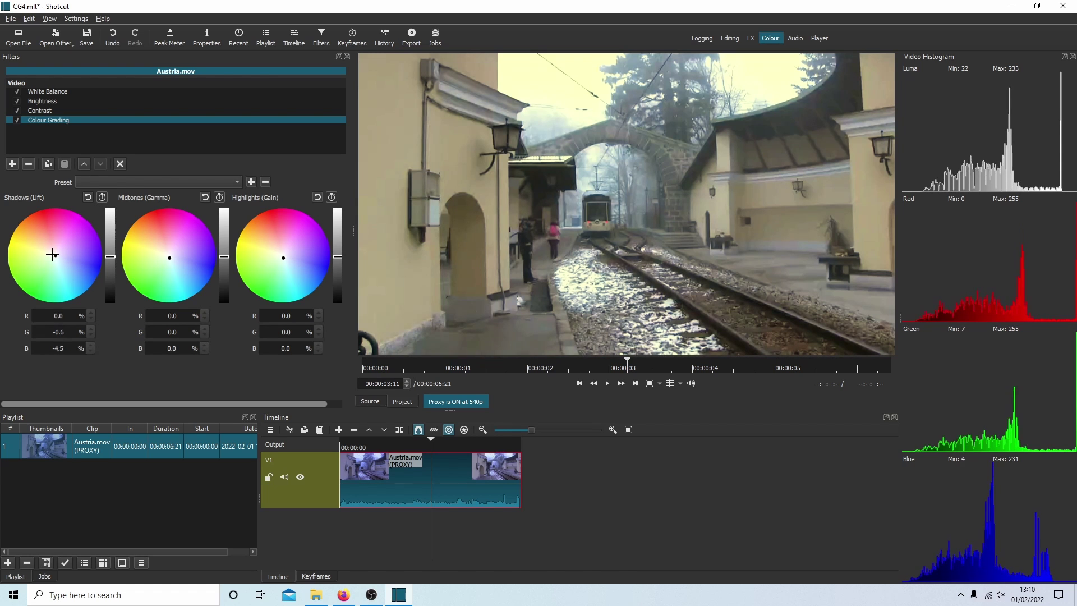
left_click(47, 252)
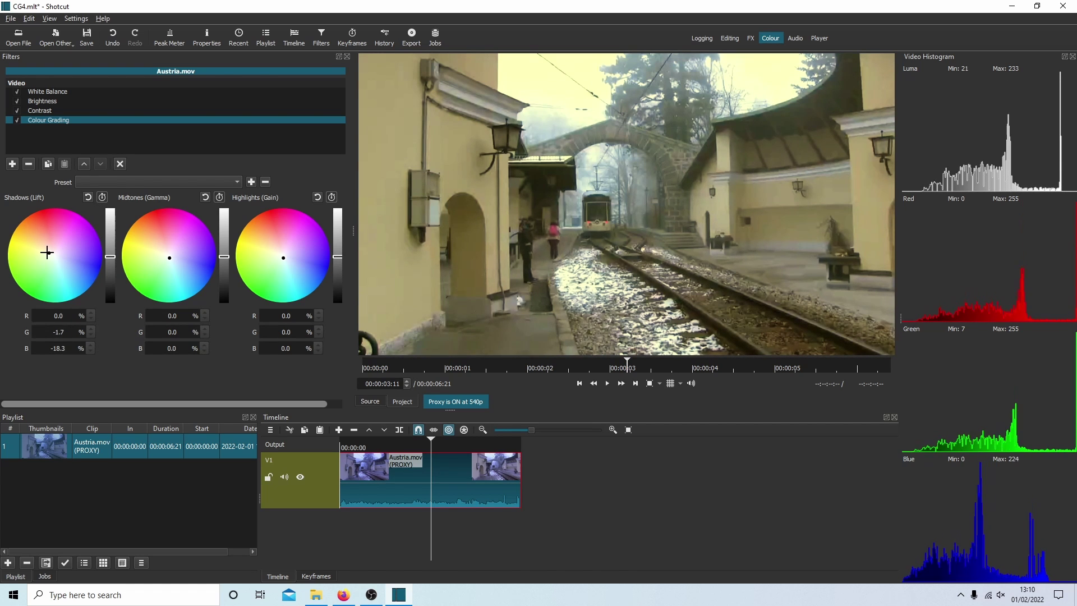
left_click(46, 251)
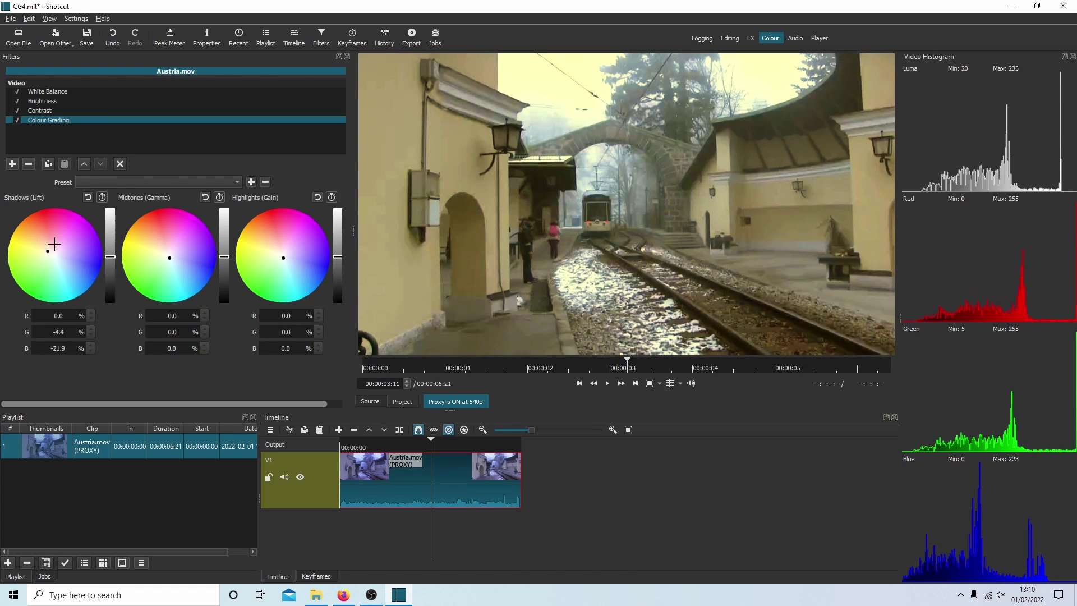
left_click(168, 256)
left_click_drag(168, 256, 168, 254)
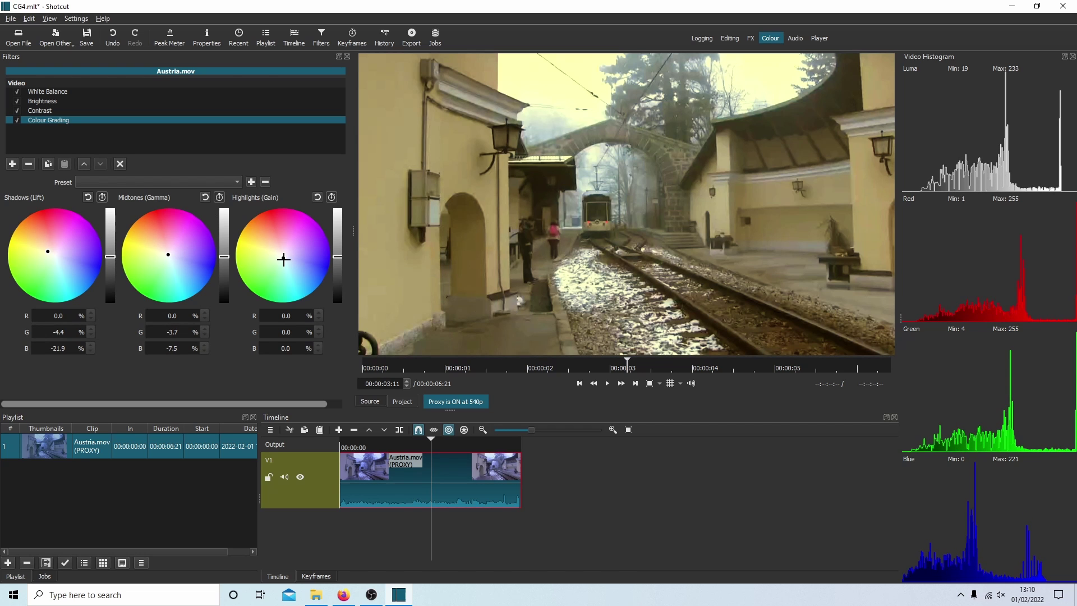
Step: Nudge the Highlights wheel to R -1.8%, G -1.7%, then scrub the timeline to compare
left_click_drag(283, 260, 284, 256)
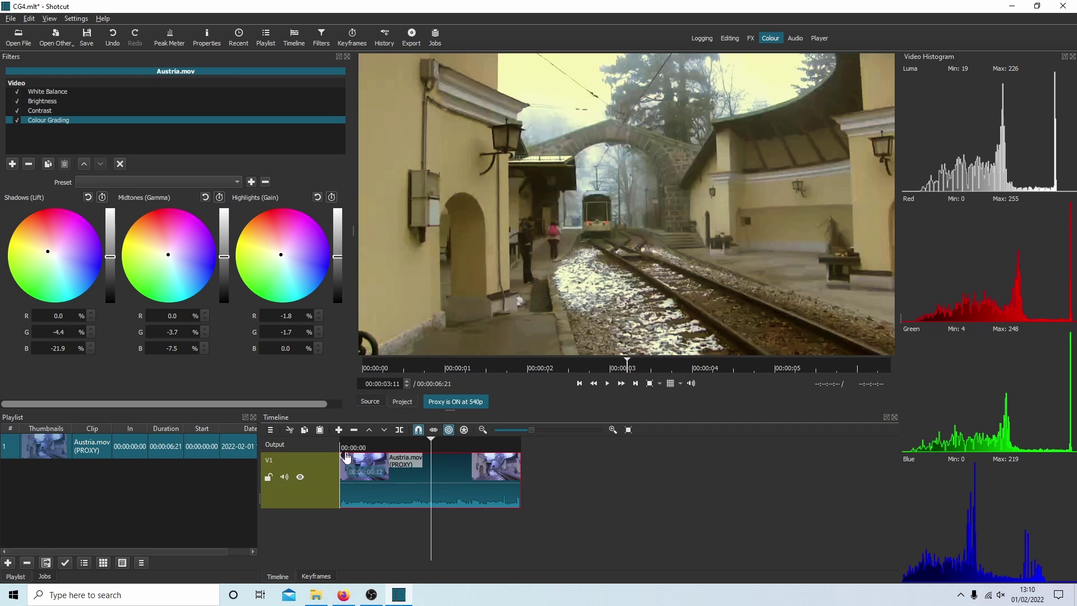
left_click_drag(344, 449, 336, 459)
Step: In the FX layout, play the original blue Austria.mov, then return to the graded timeline clip
left_click(736, 39)
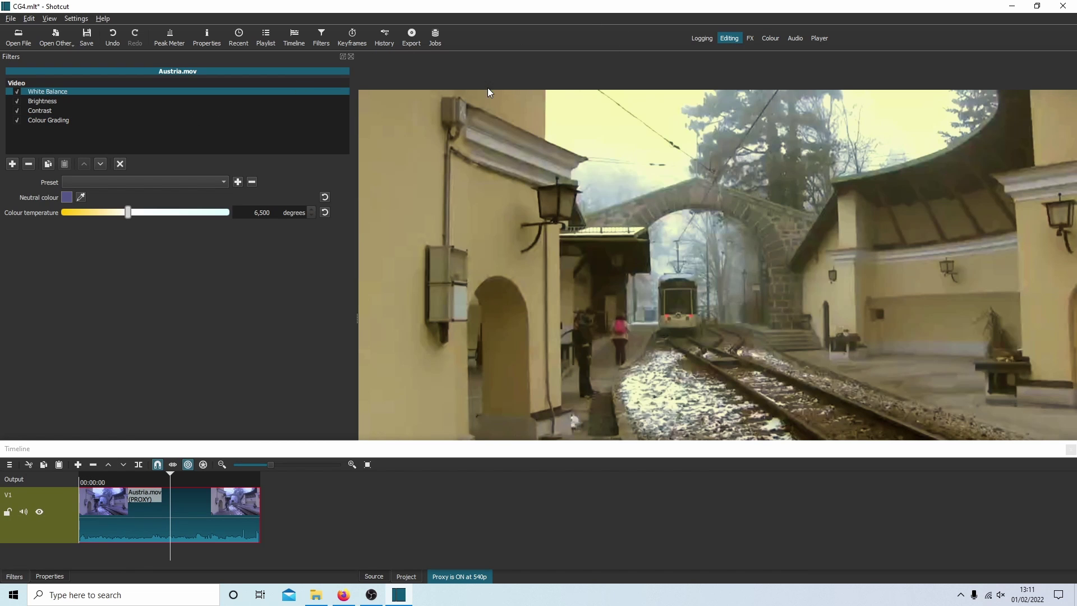
left_click(750, 40)
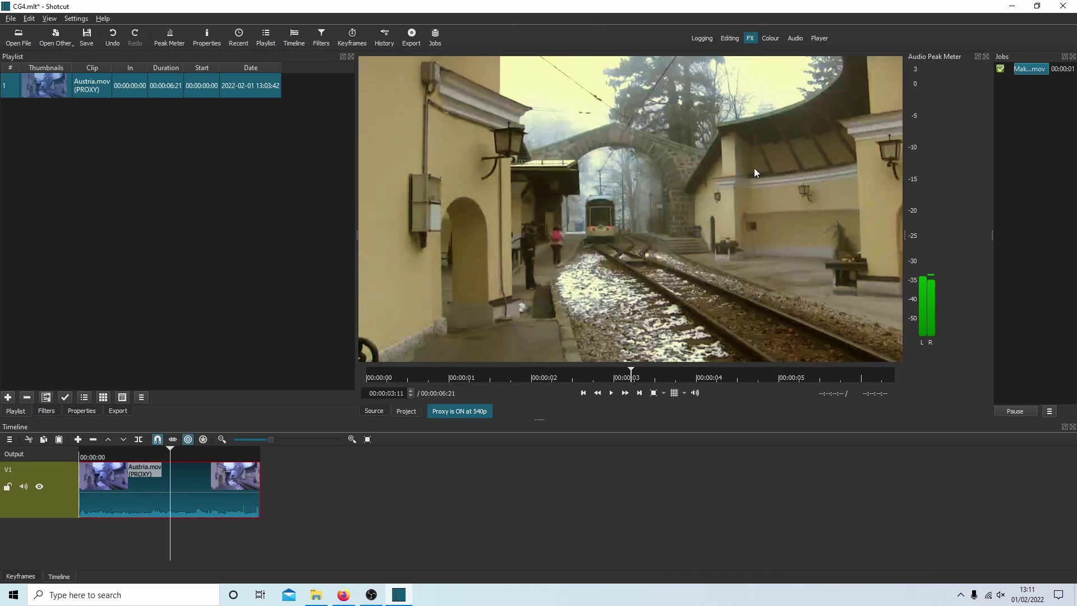
double_click(122, 86)
key("space")
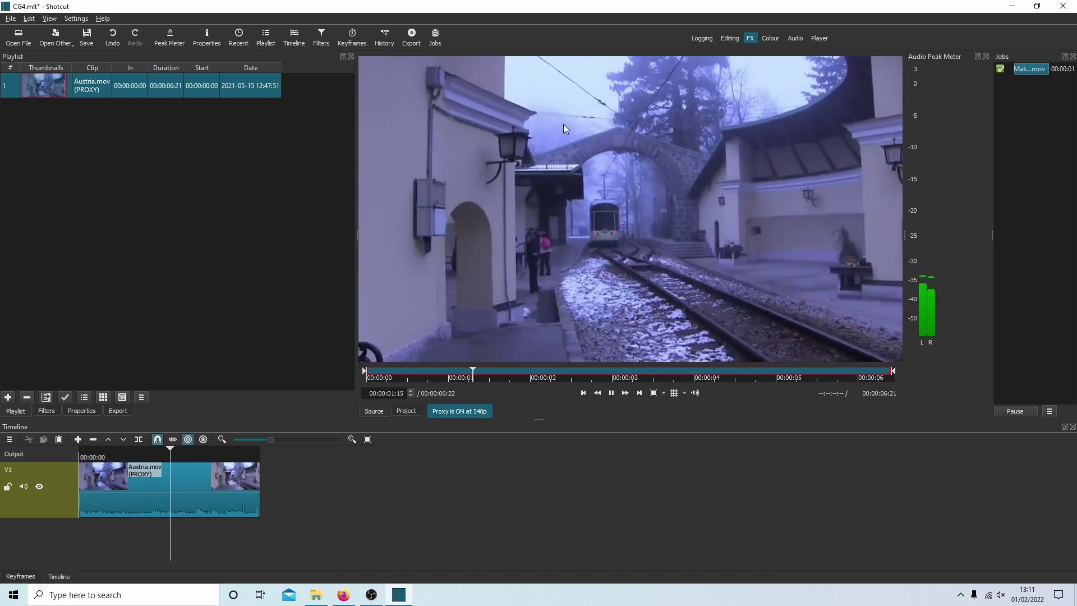
left_click(193, 484)
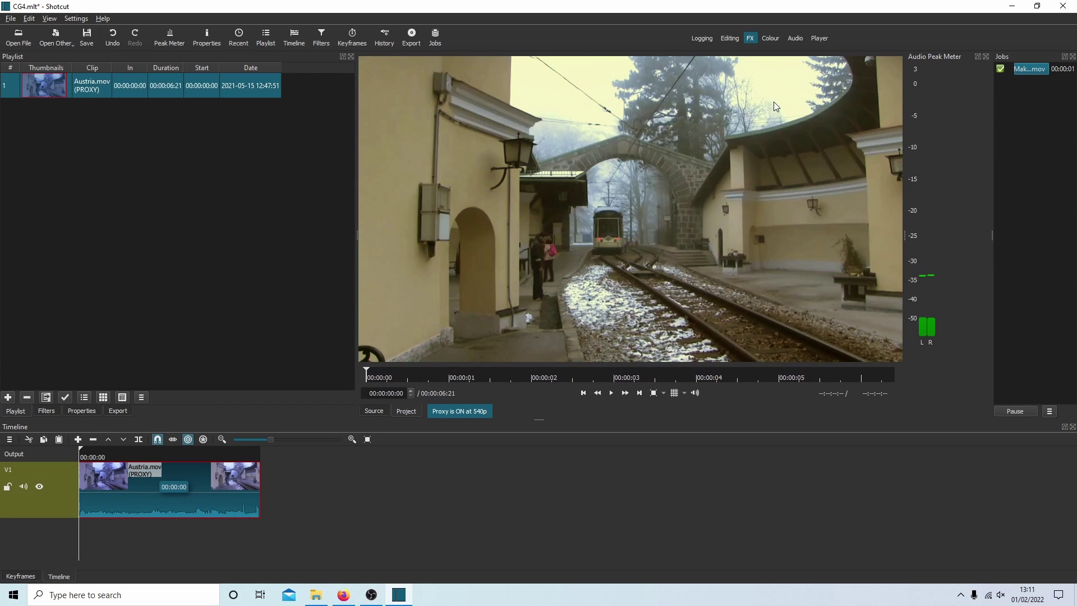